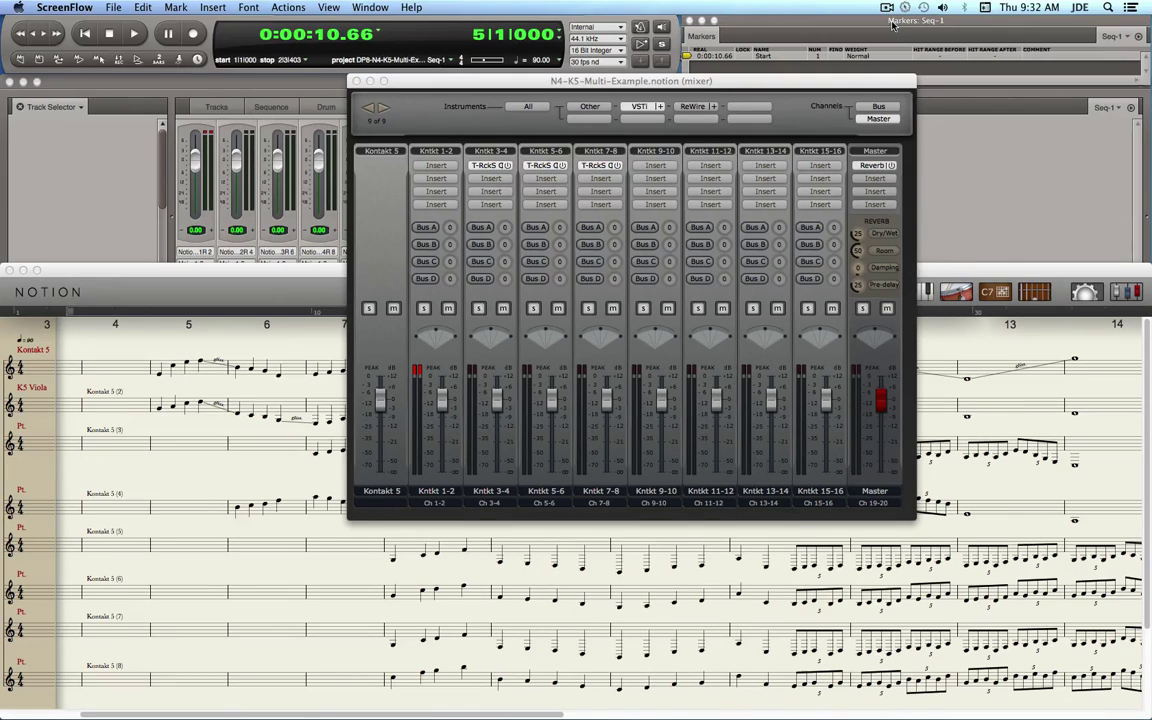
Start playback in Digital Performer, and in Notion's mixer solo Kntkt 1-2, 3-4, 5-6 and 7-8 one after another.
left_click(693, 60)
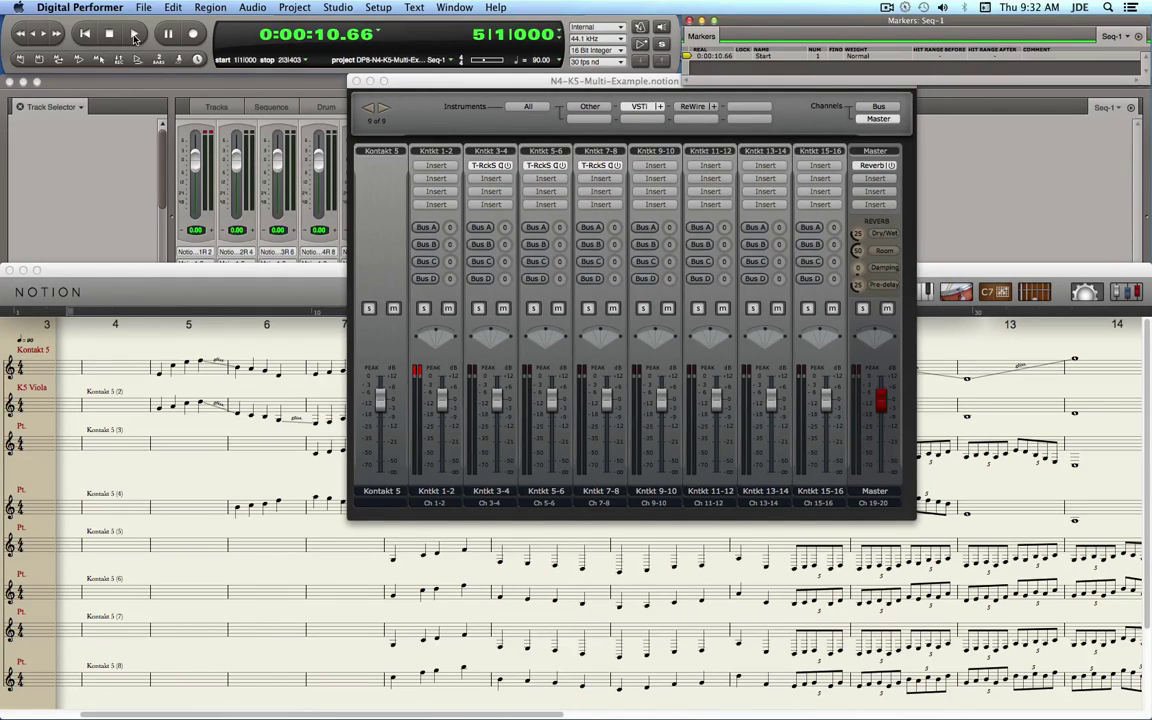
left_click(135, 35)
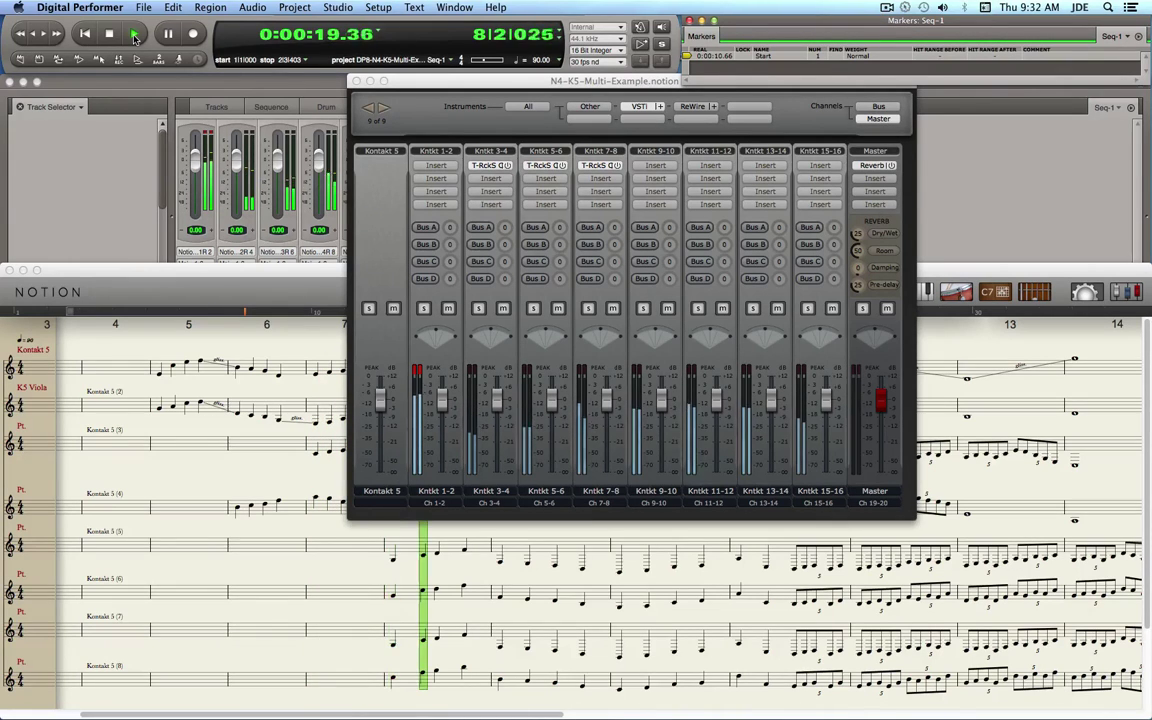
left_click(423, 308)
left_click(479, 309)
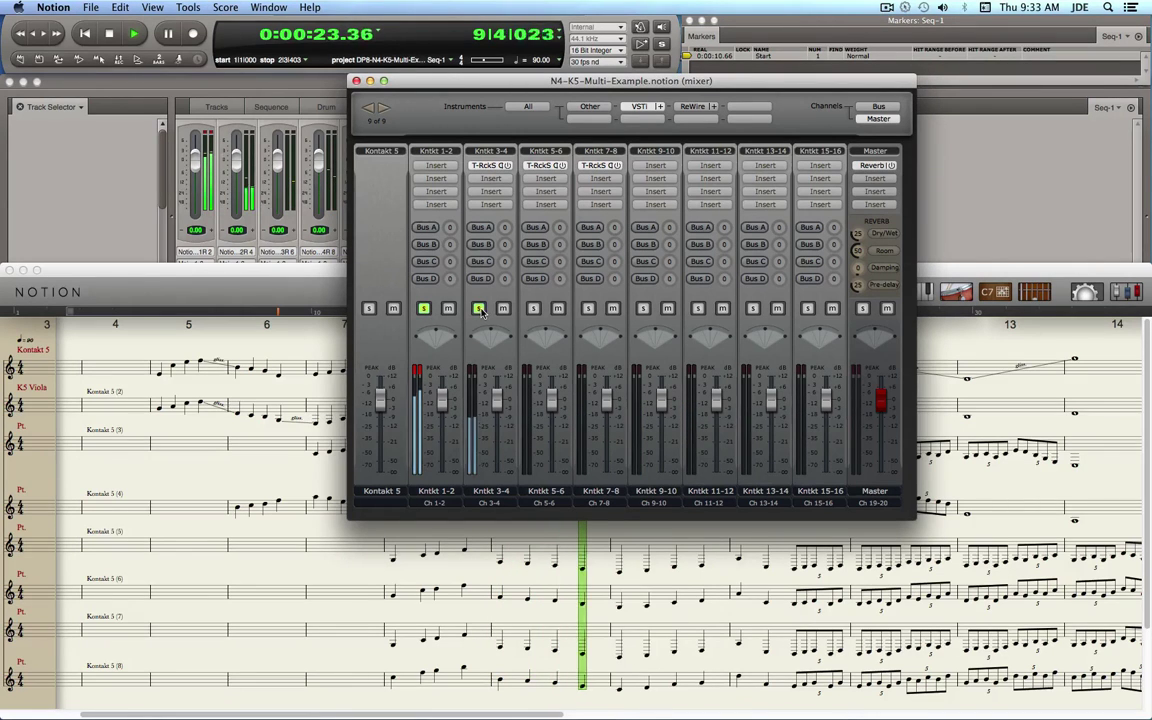
left_click(426, 308)
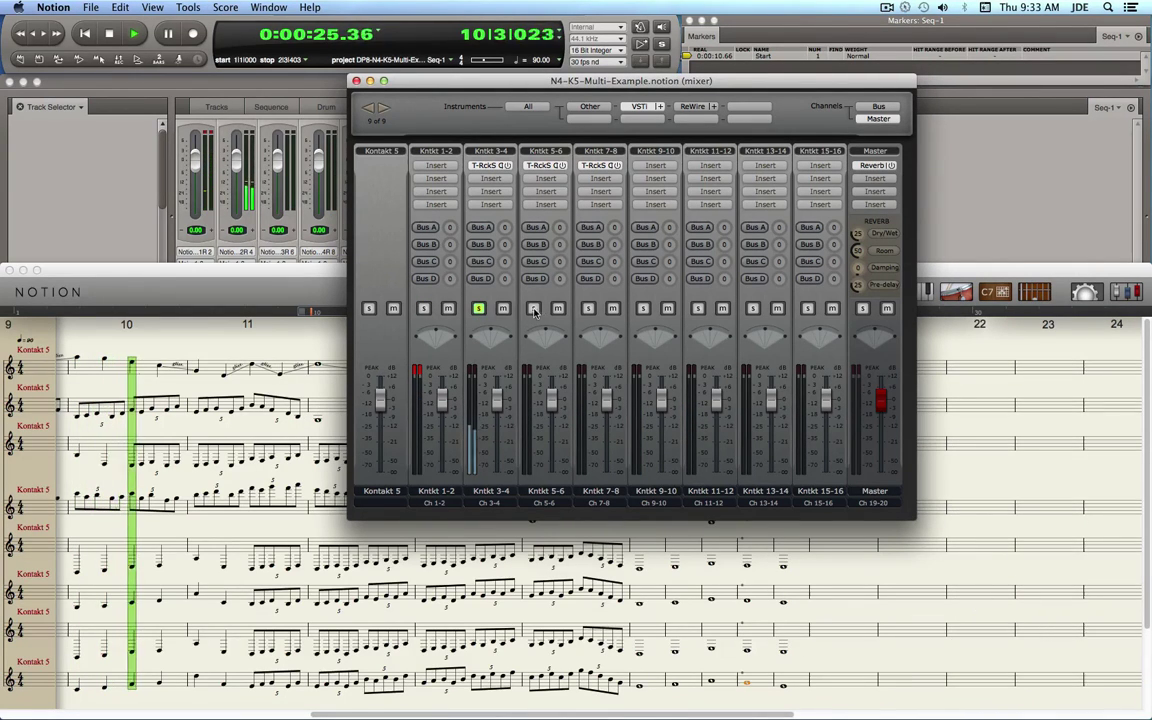
left_click(533, 308)
left_click(479, 308)
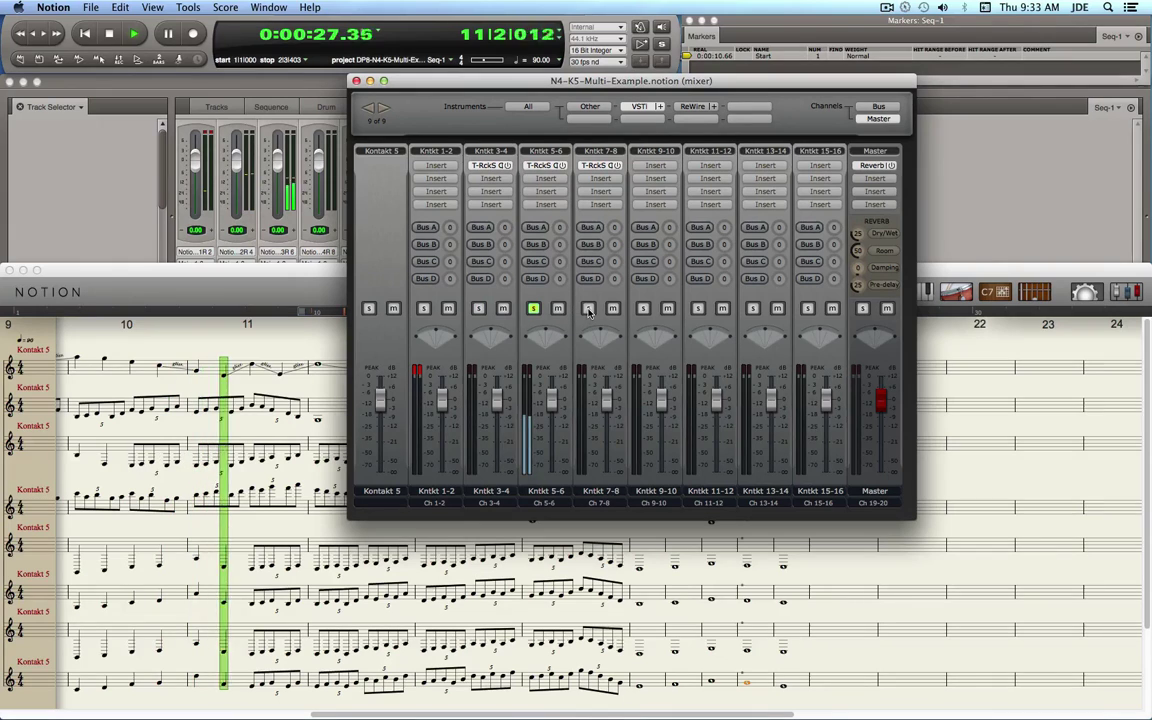
left_click(588, 308)
left_click(533, 308)
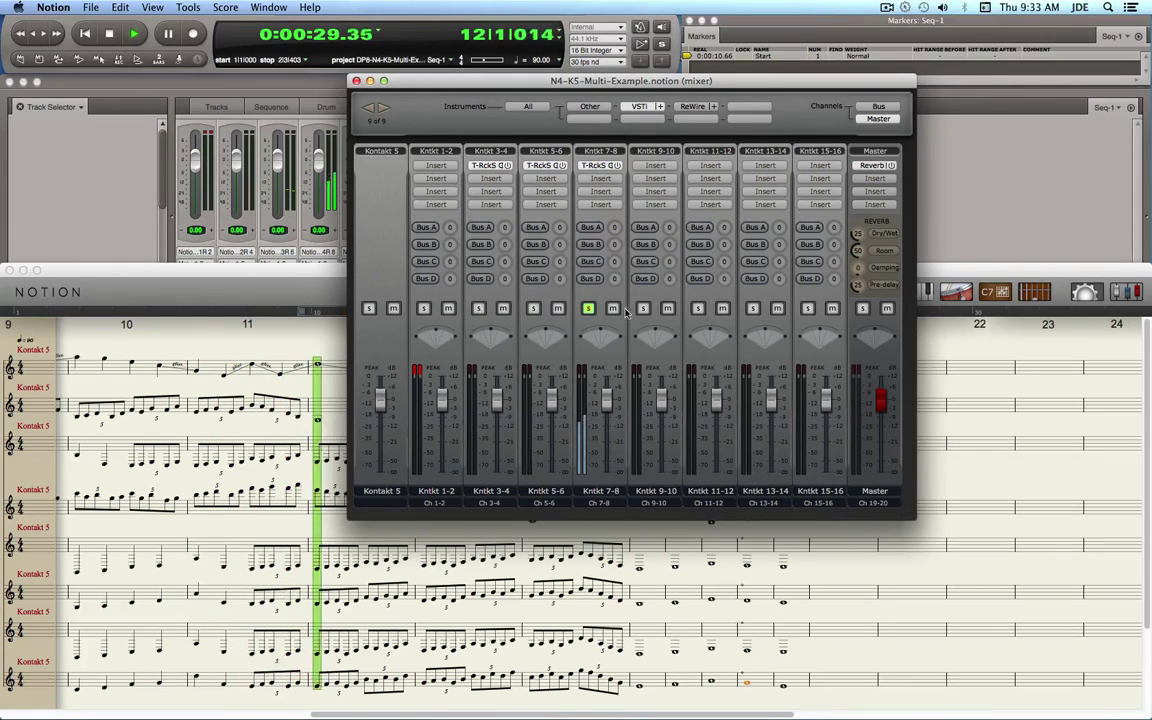
Solo Kntkt 9-10, 11-12, 13-14 and 15-16 one after another, clear the solo, and stop playback in Digital Performer.
left_click(643, 308)
left_click(588, 308)
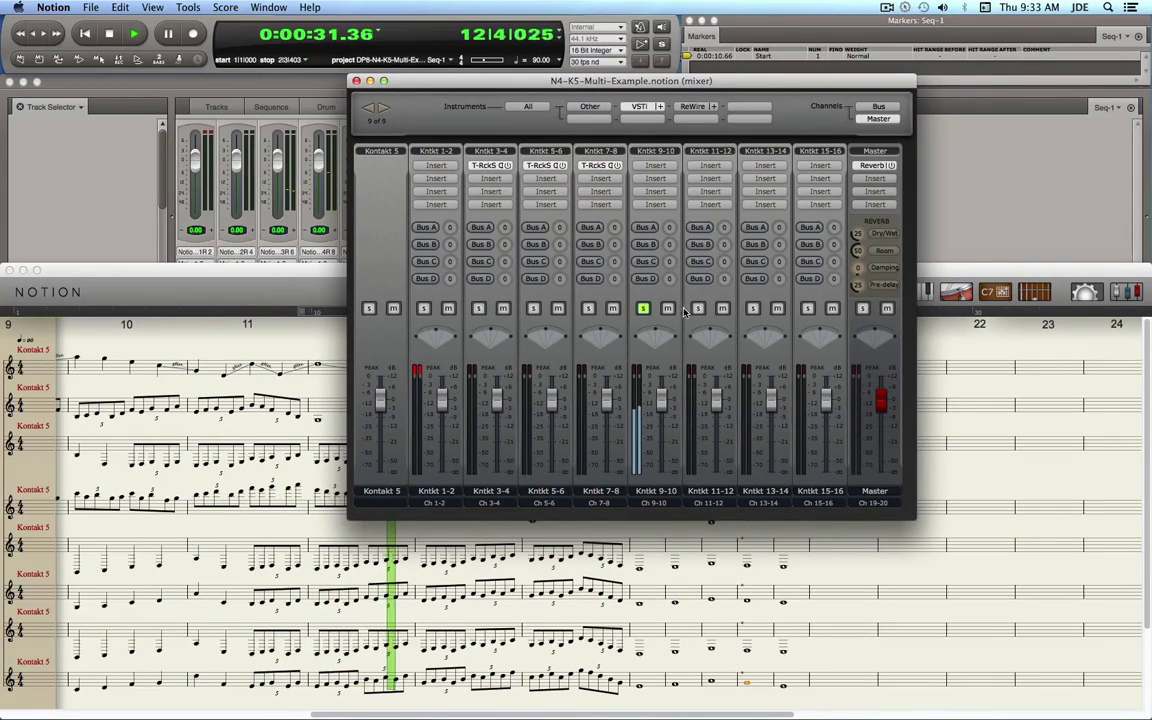
left_click(698, 308)
left_click(643, 308)
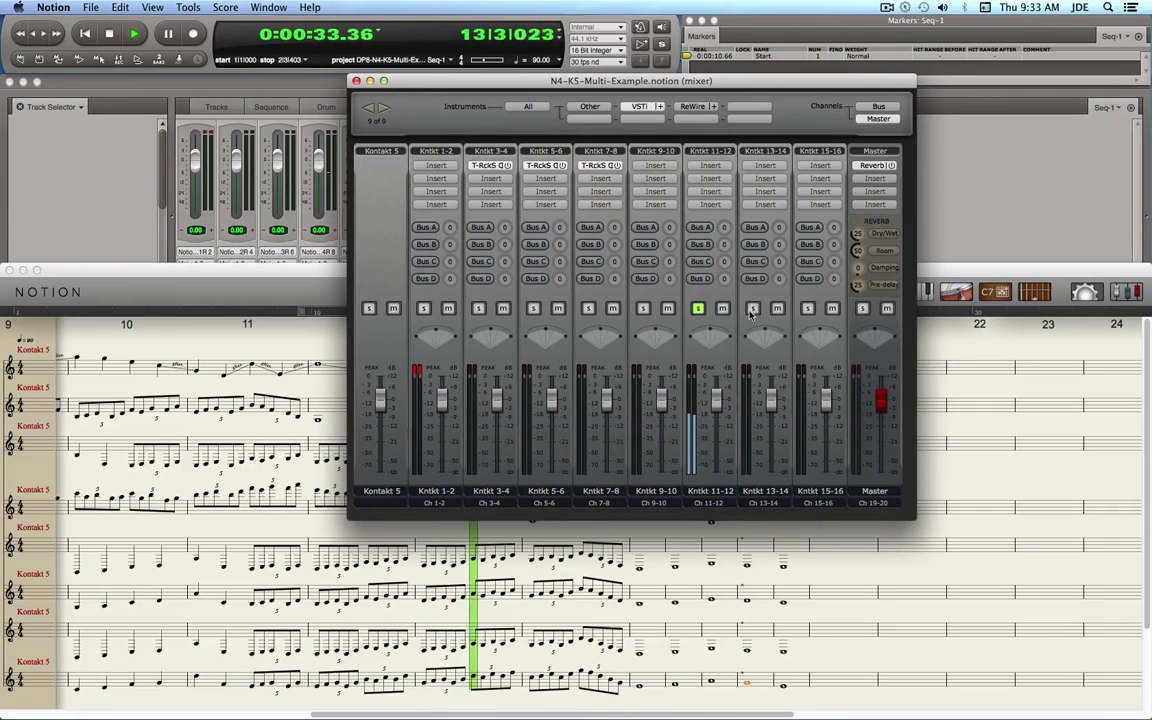
left_click(752, 308)
left_click(698, 308)
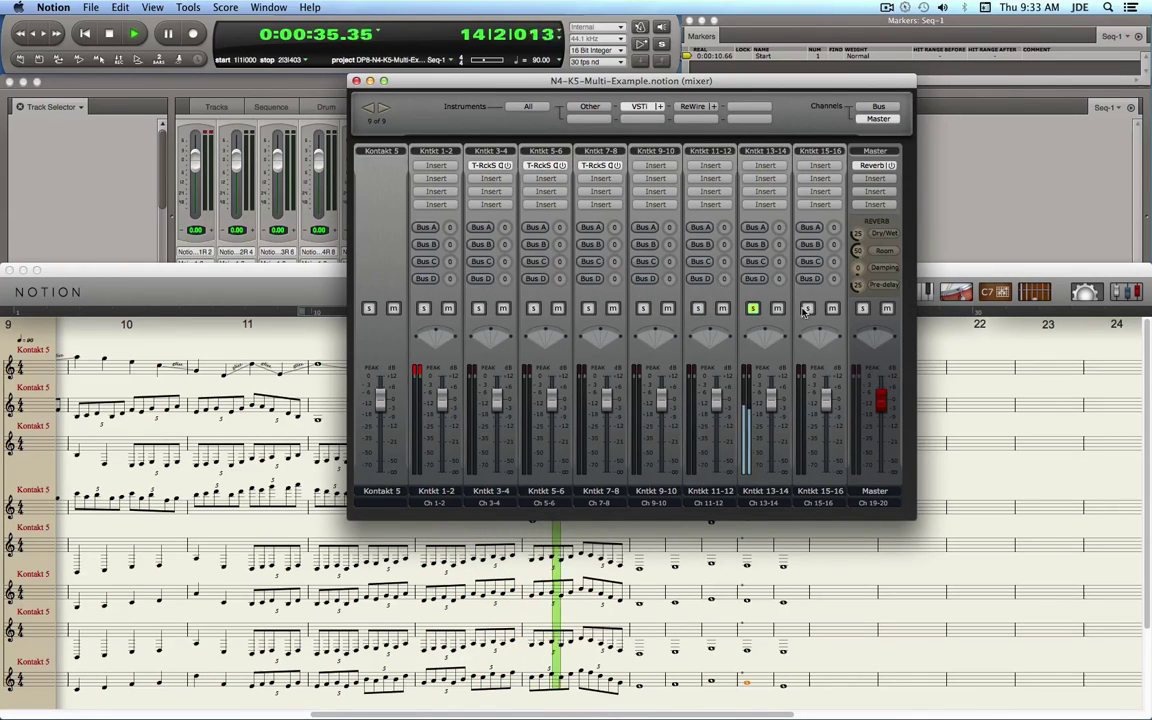
left_click(807, 308)
left_click(754, 309)
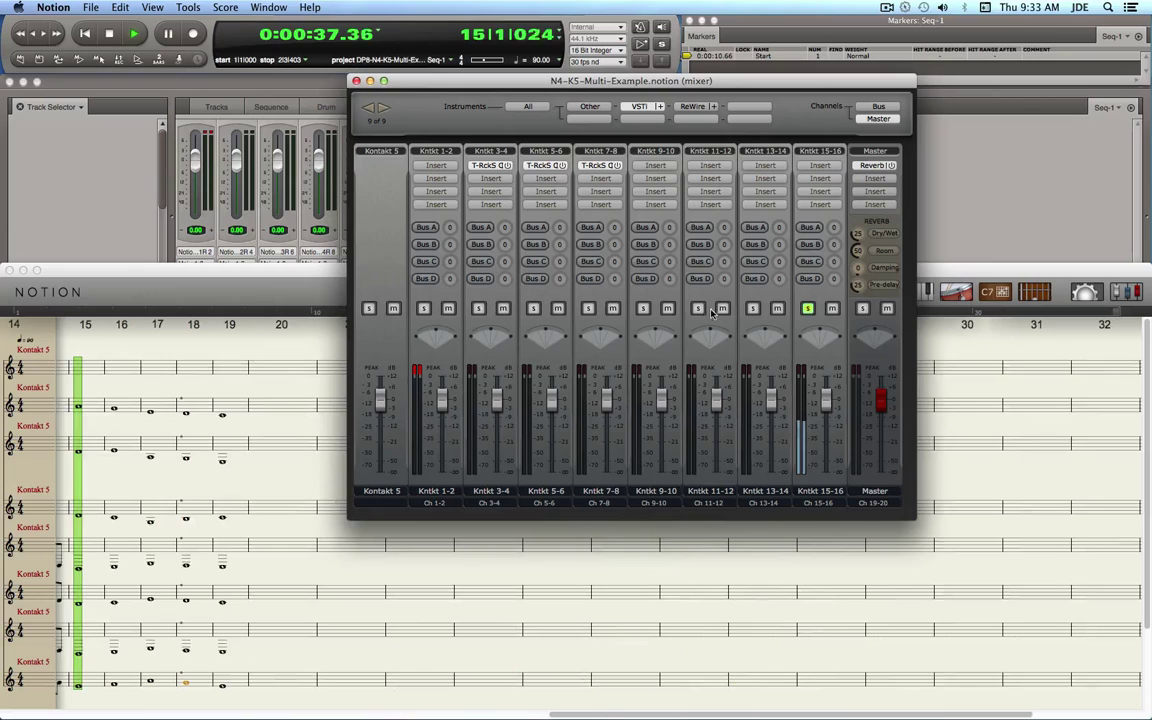
left_click(807, 309)
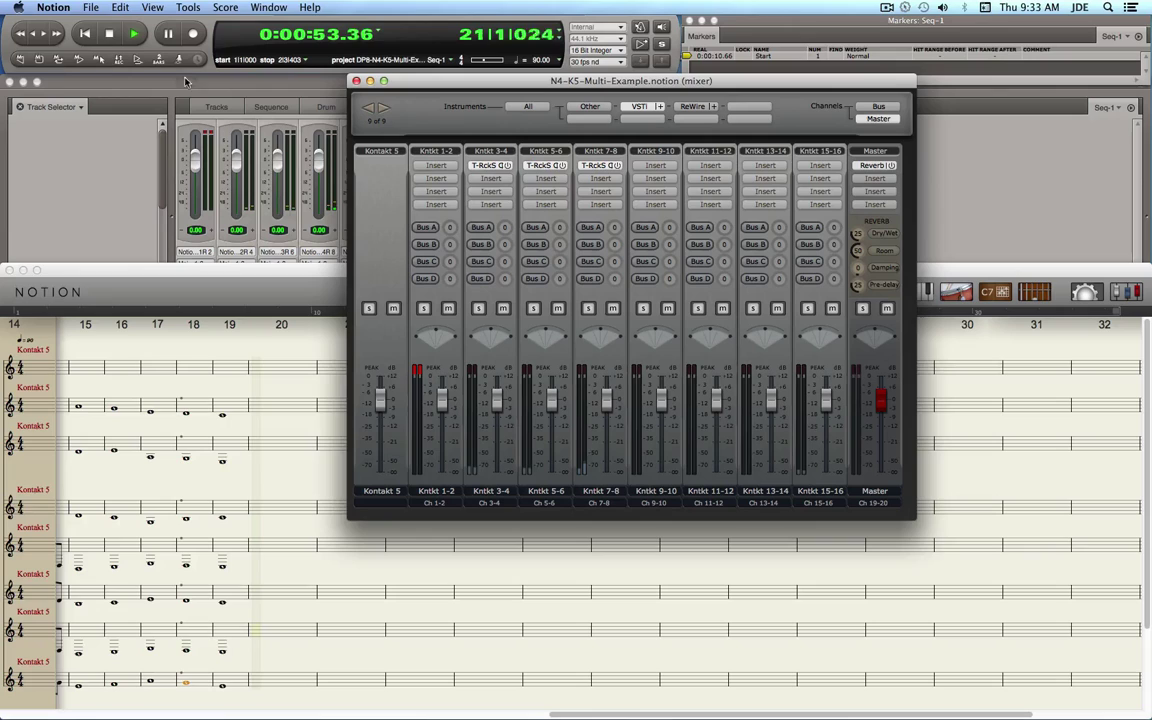
left_click(109, 35)
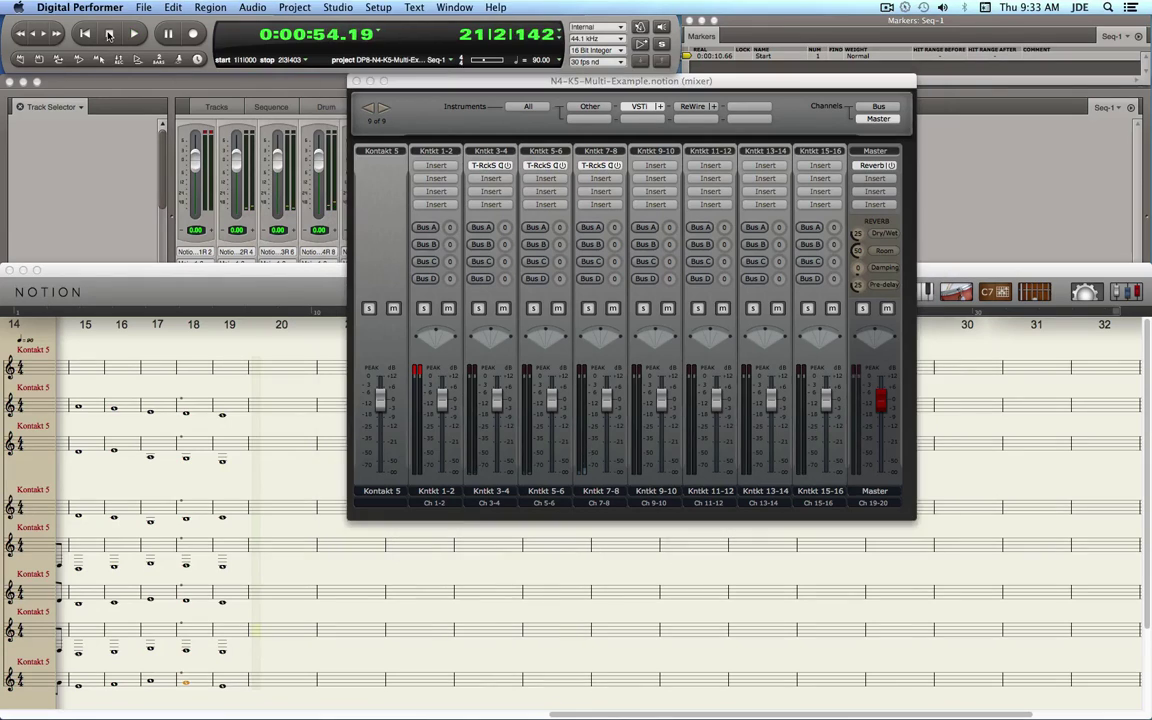
In Notion's mixer, examine the list of Kontakt 5 channel pairs available for the VST instruments.
left_click(647, 108)
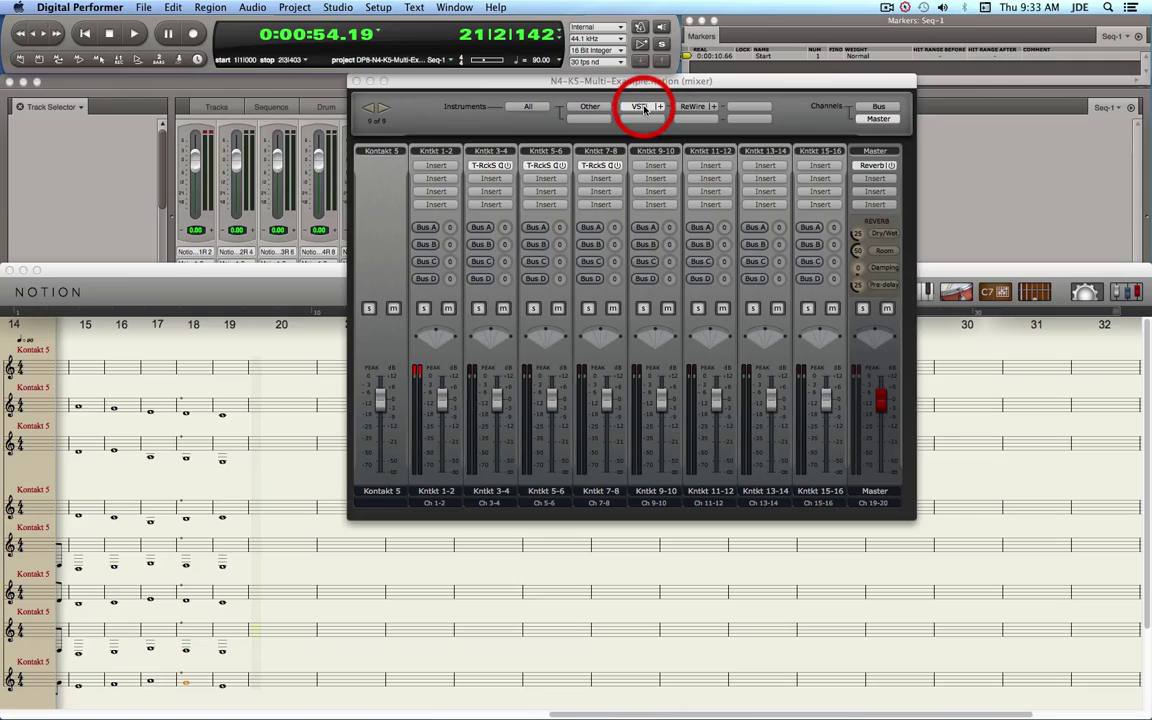
left_click(660, 108)
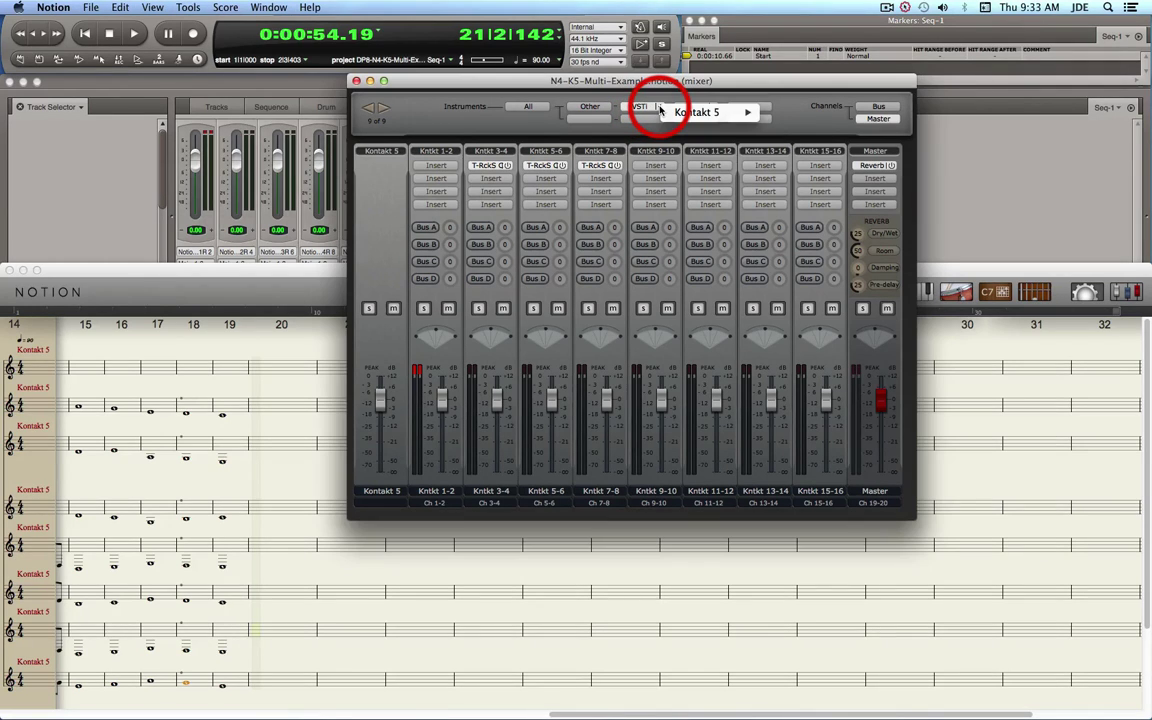
mouse_move(678, 113)
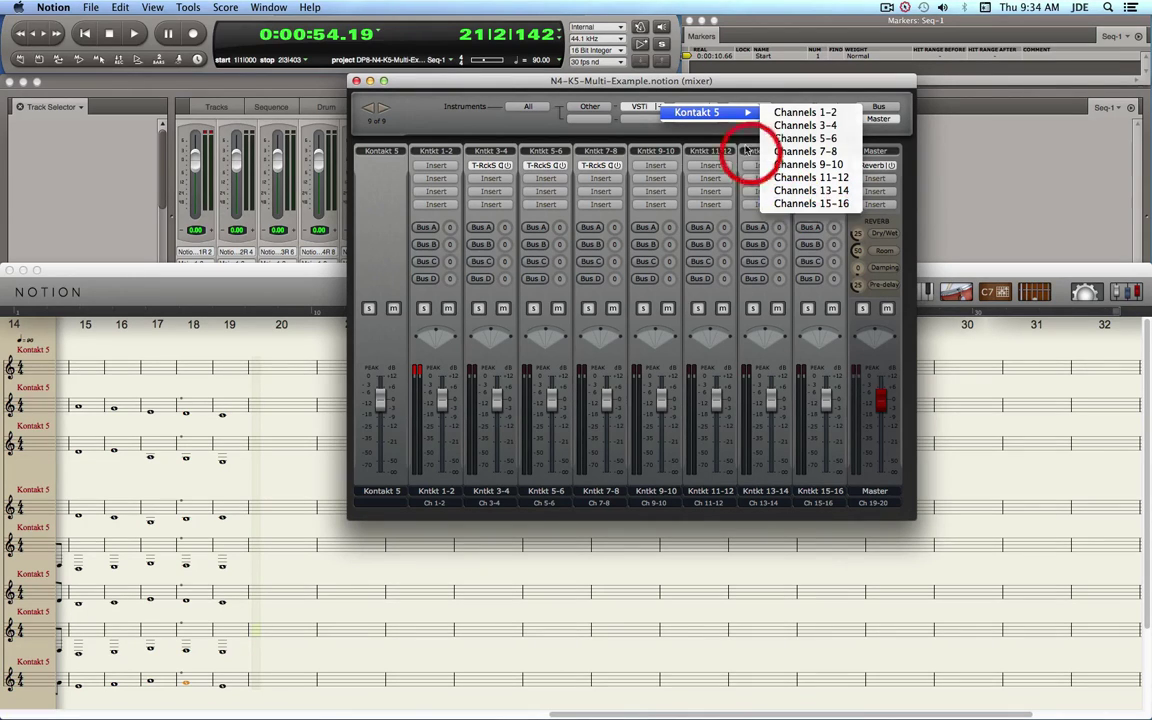
left_click(640, 108)
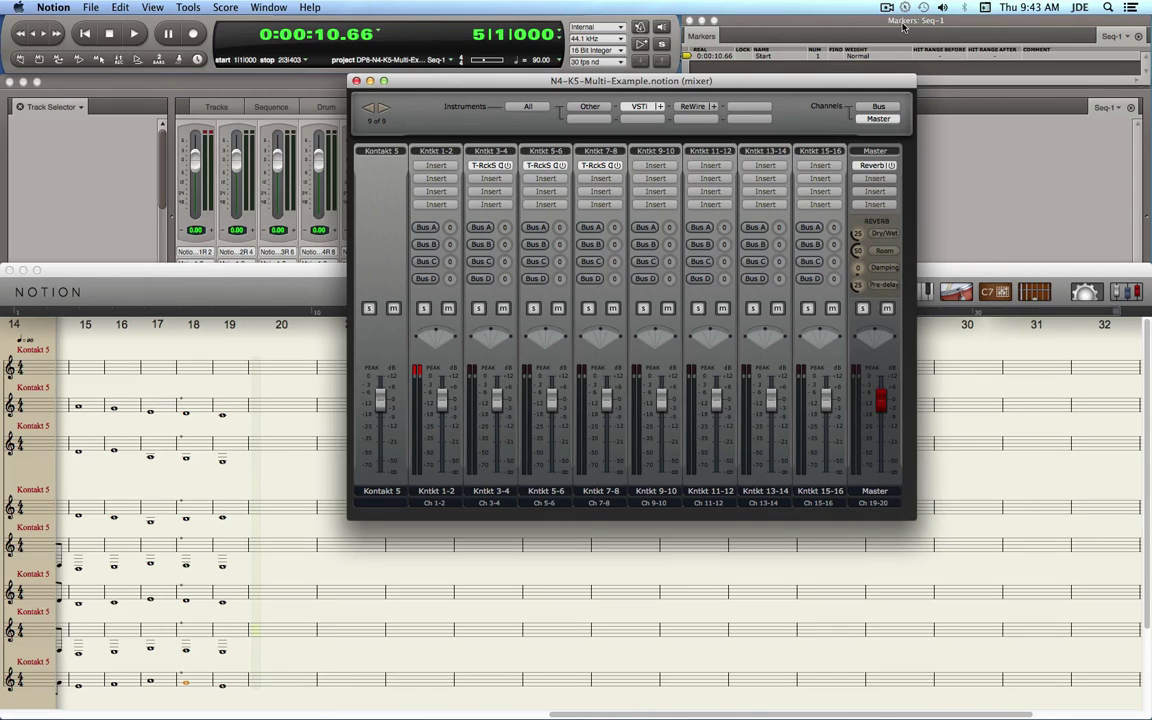
Open the Kontakt 5 plug-in window from its mixer strip and move it so the whole window fits on screen.
left_click(910, 26)
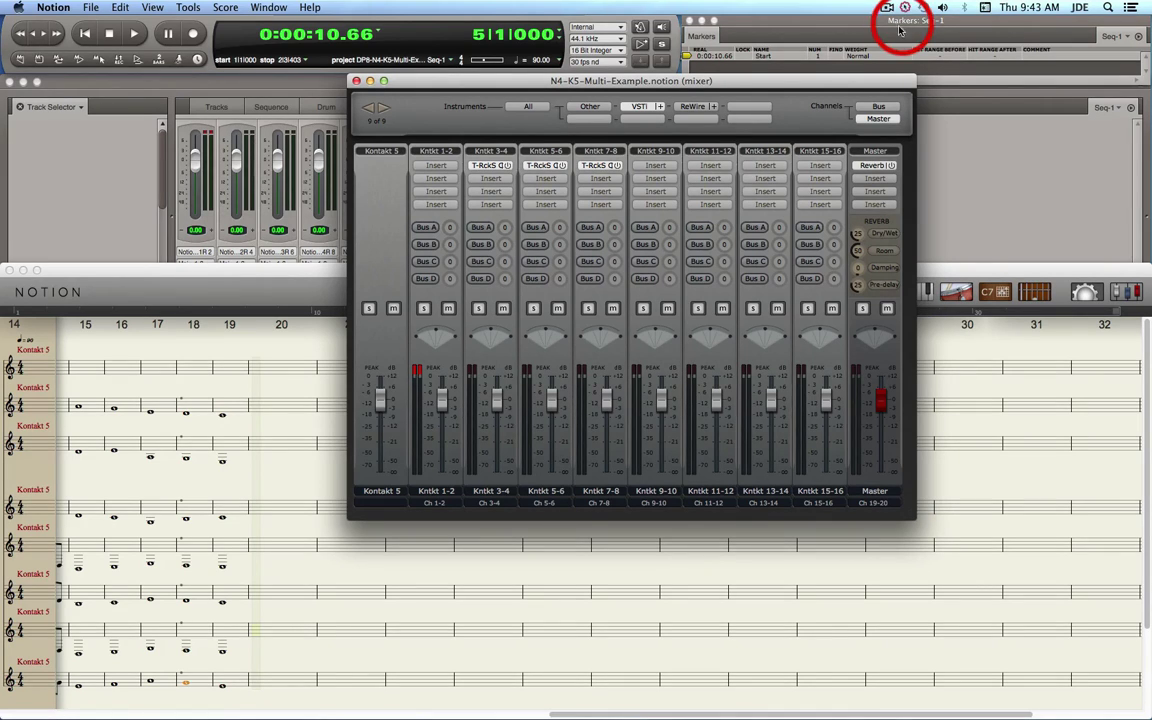
left_click(372, 160)
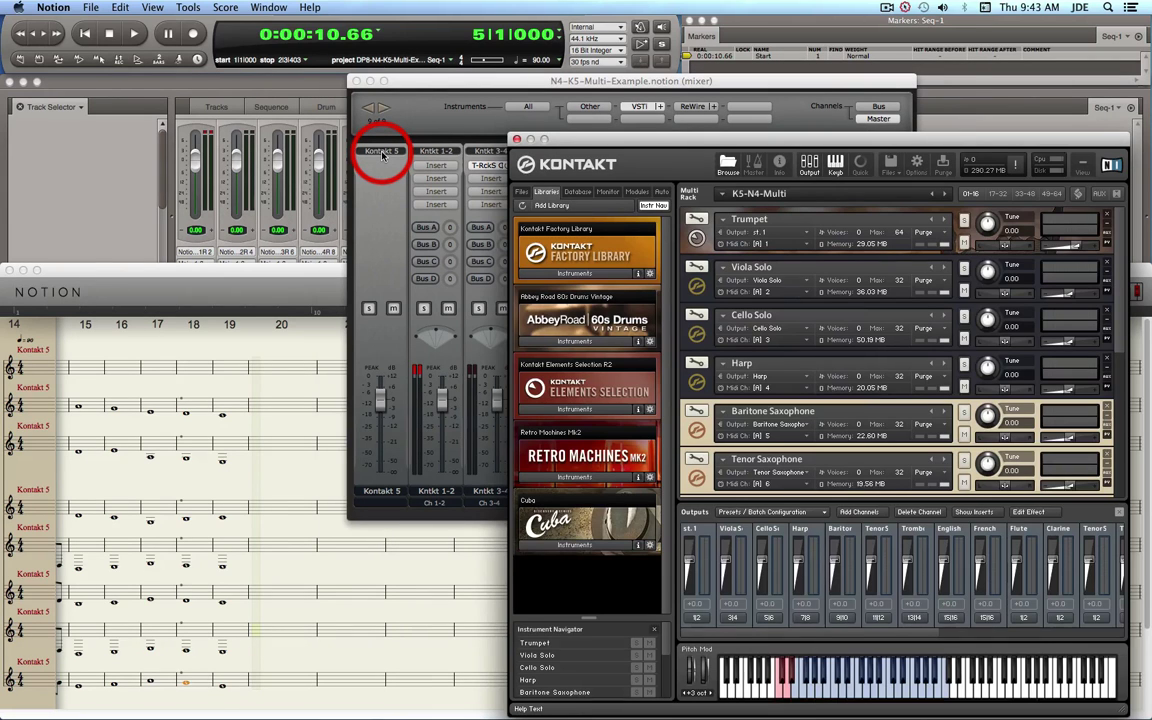
left_click_drag(655, 139, 575, 90)
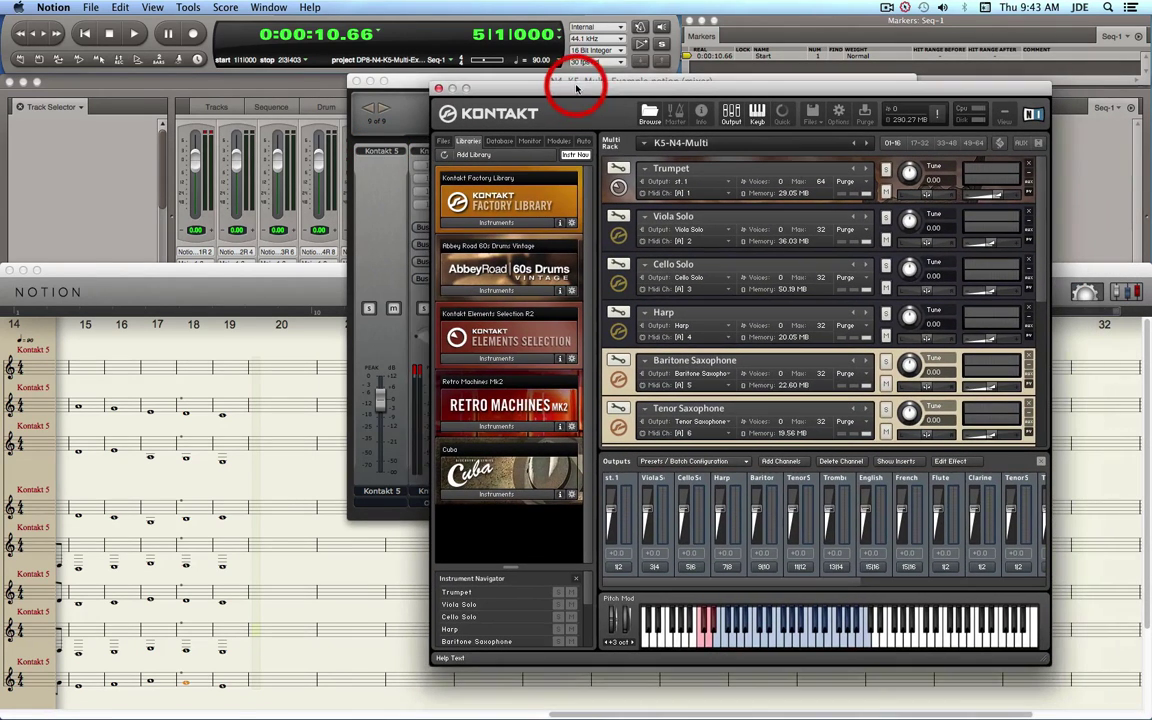
left_click(686, 118)
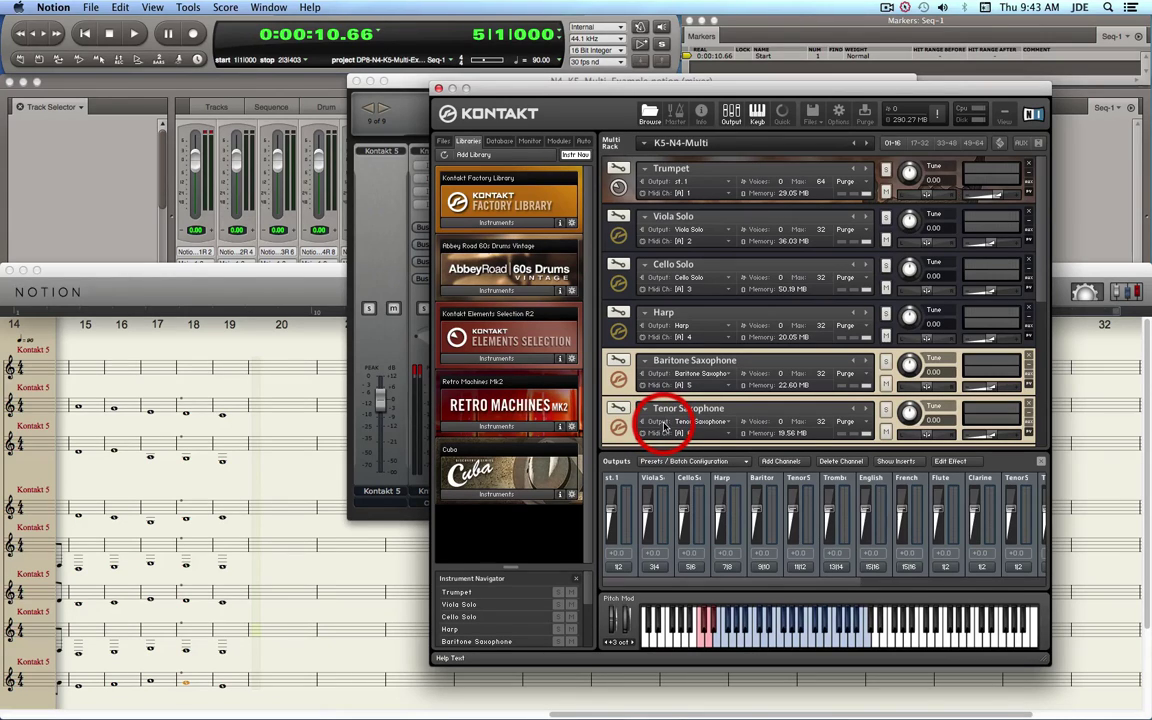
Examine the output choices of the Tenor Saxophone instrument, keeping Tenor Saxophone [2 ch. routed 11|12].
scroll(665, 428, "up", 5)
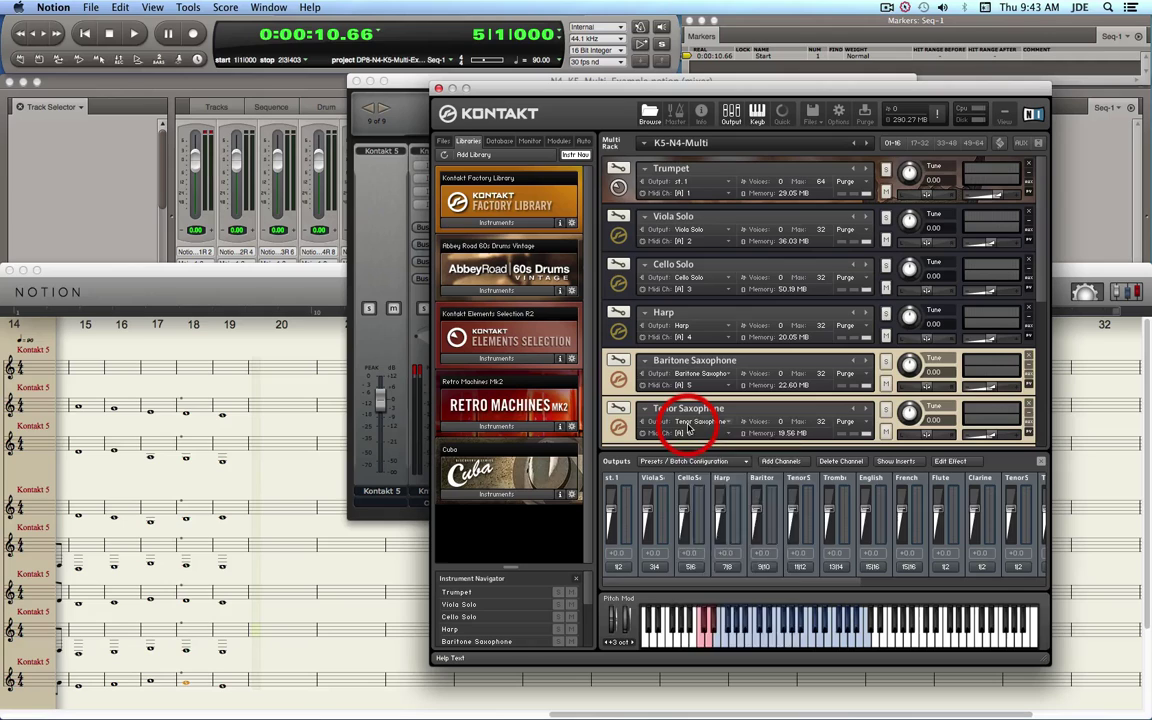
left_click(688, 424)
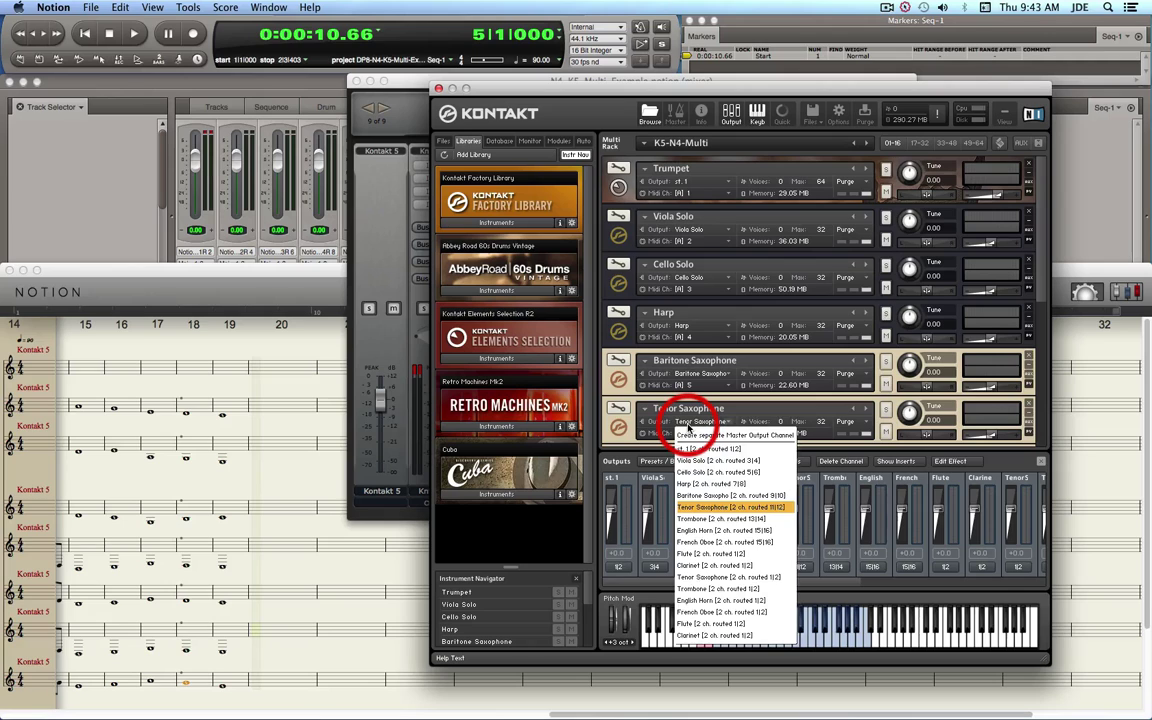
left_click(761, 508)
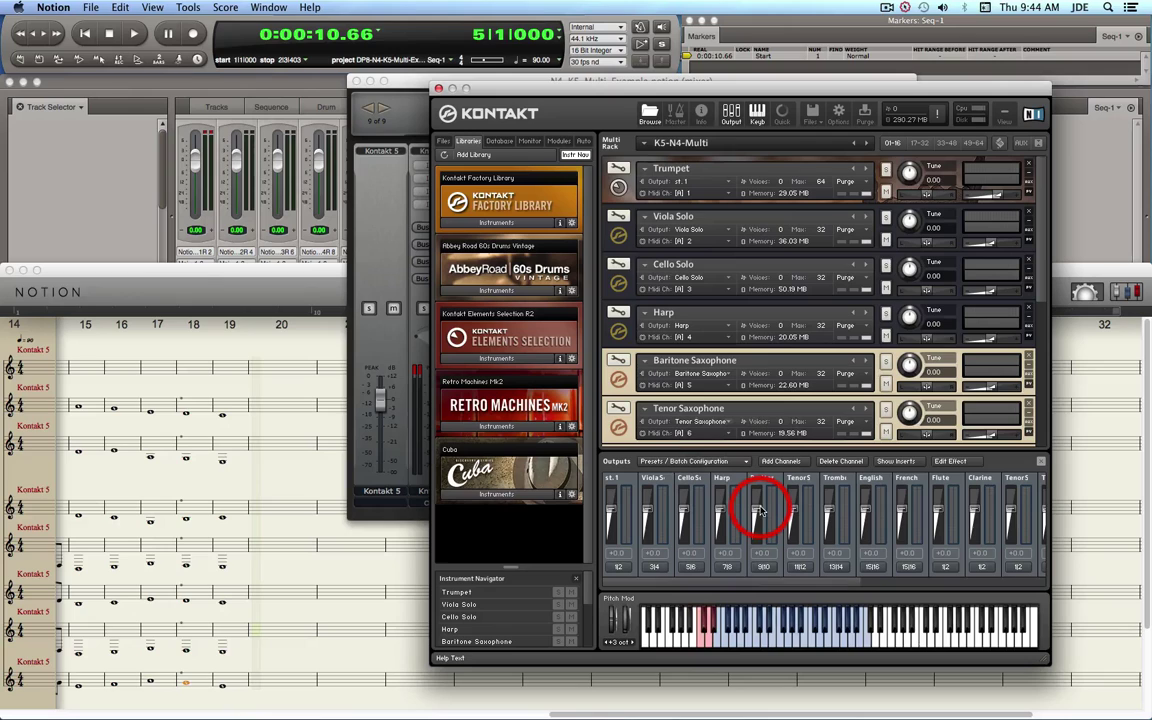
Inspect the physical output options in the Tenor Saxophone channel's output configuration, and cancel without changing them.
left_click(800, 568)
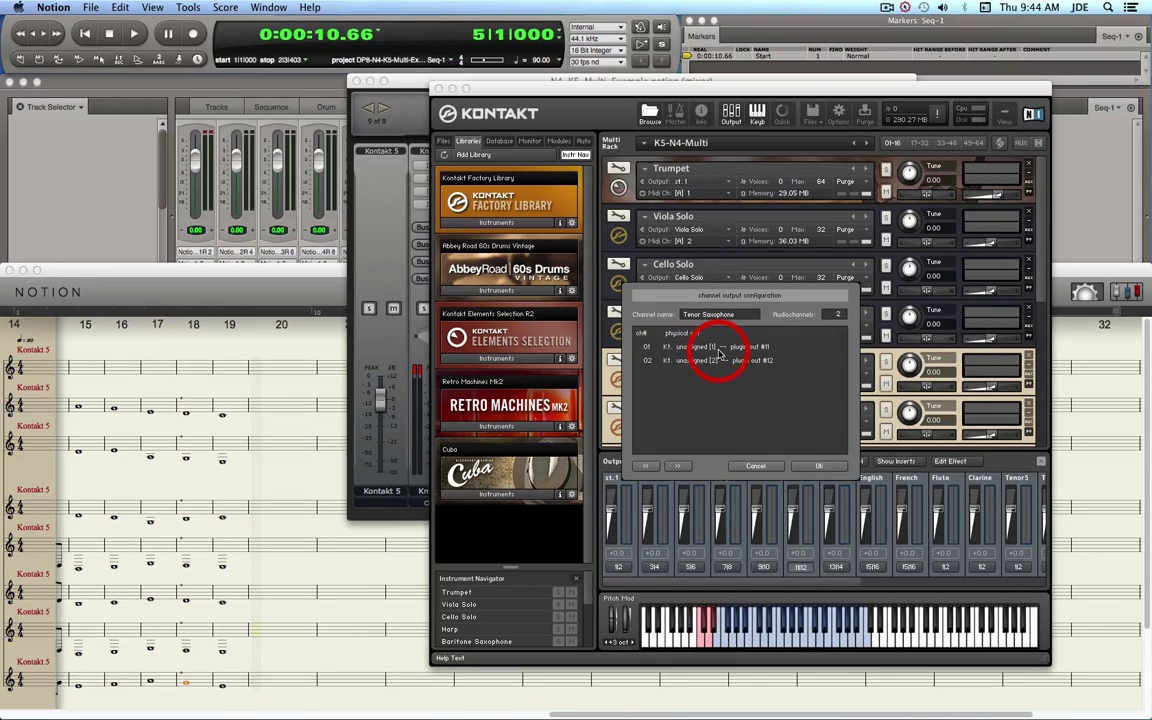
left_click(744, 350)
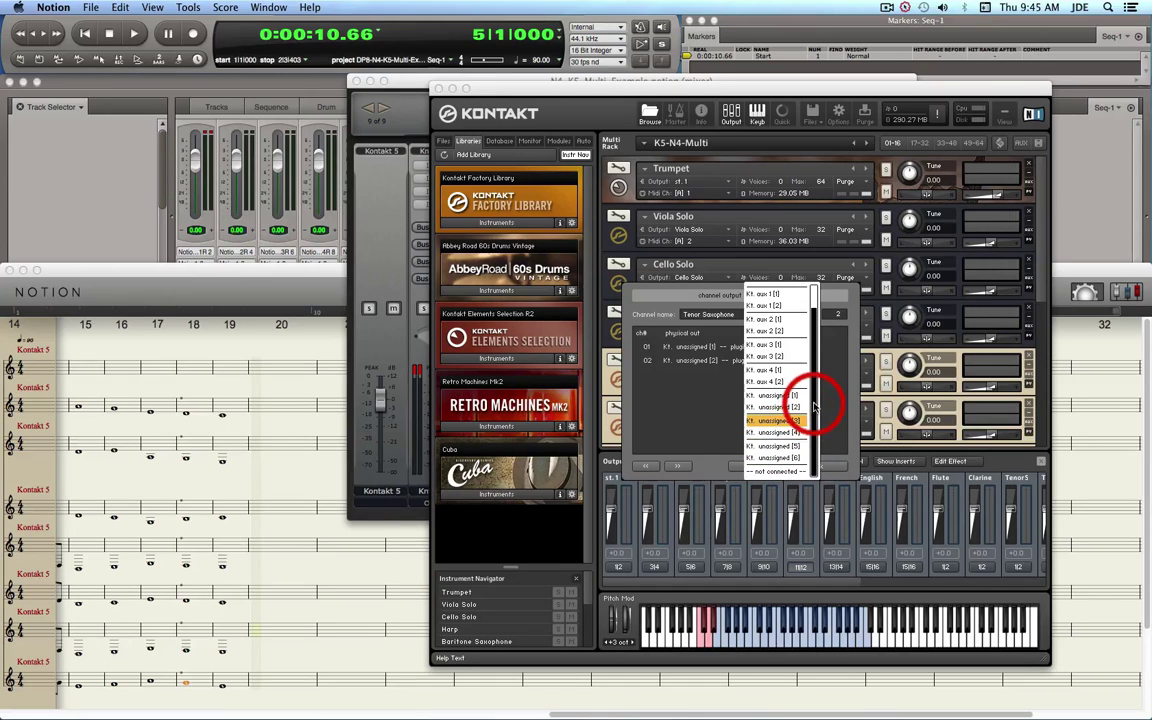
left_click(663, 297)
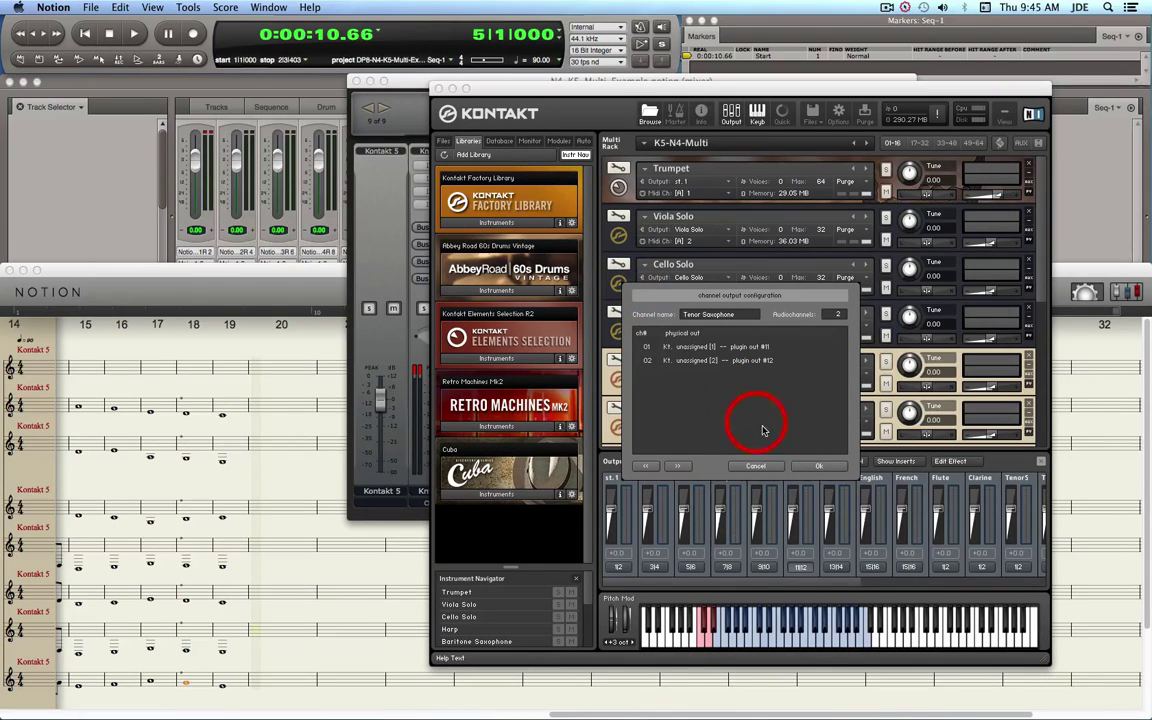
left_click(759, 465)
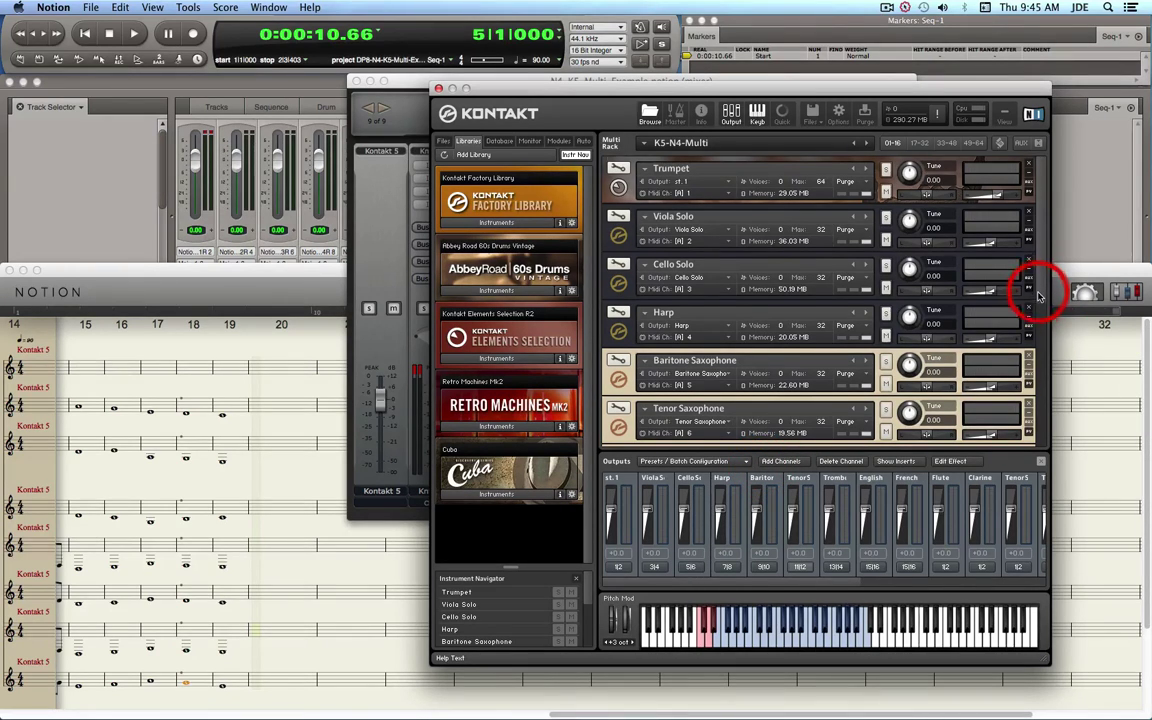
Review the further instruments in the multi rack, from Harp to French Oboe, and close the Kontakt window.
scroll(1040, 345, "down", 2)
scroll(1040, 355, "down", 1)
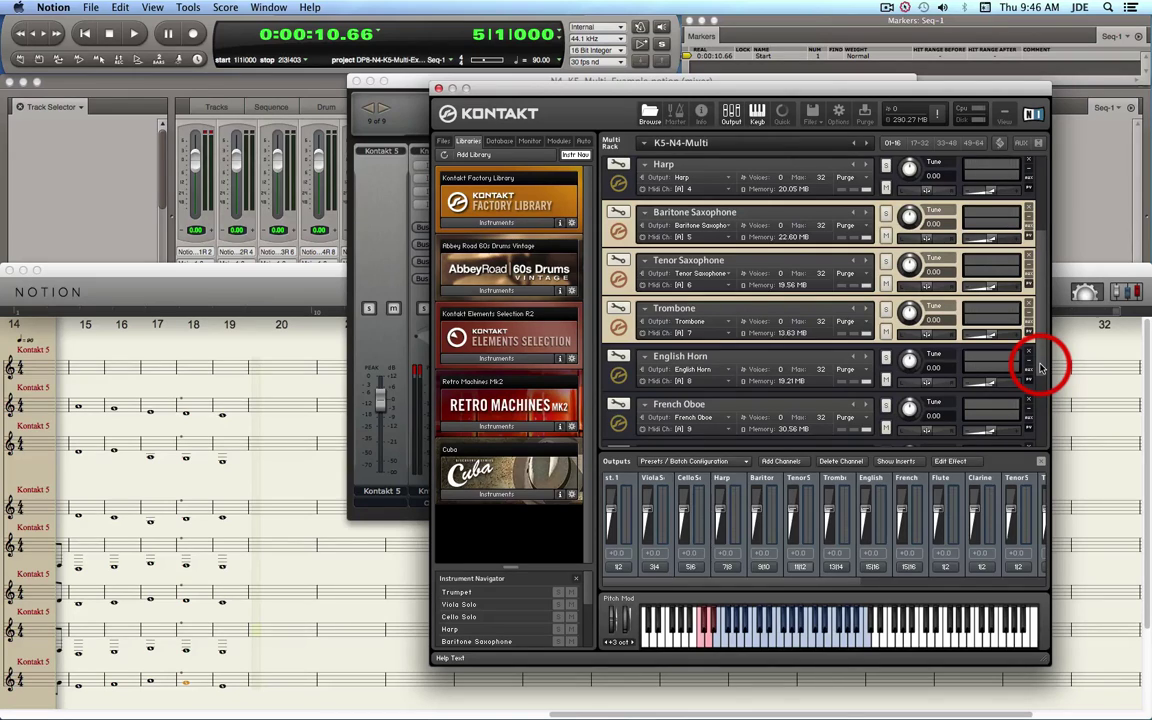
left_click(438, 89)
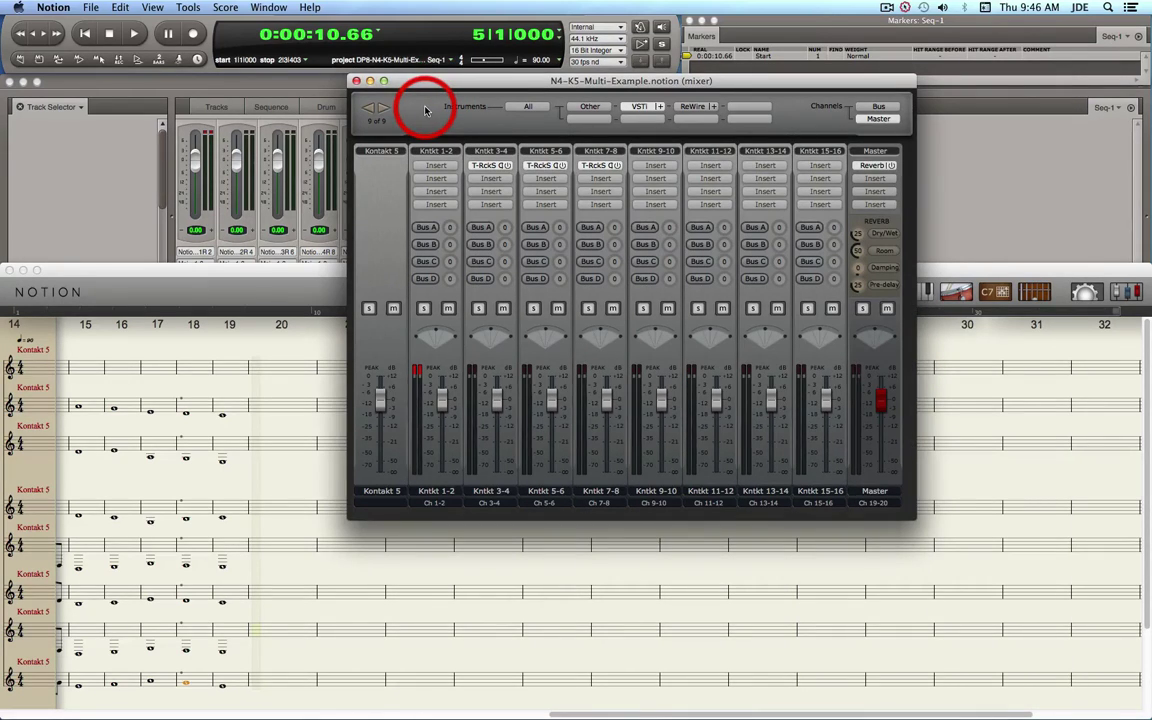